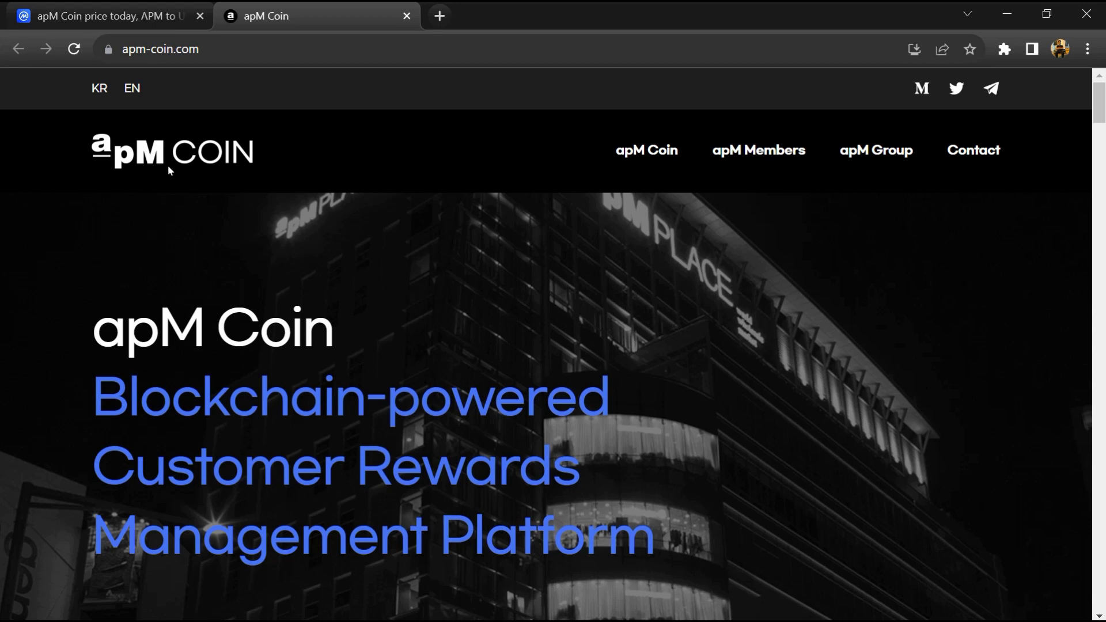
scroll(169, 170, "down", 2)
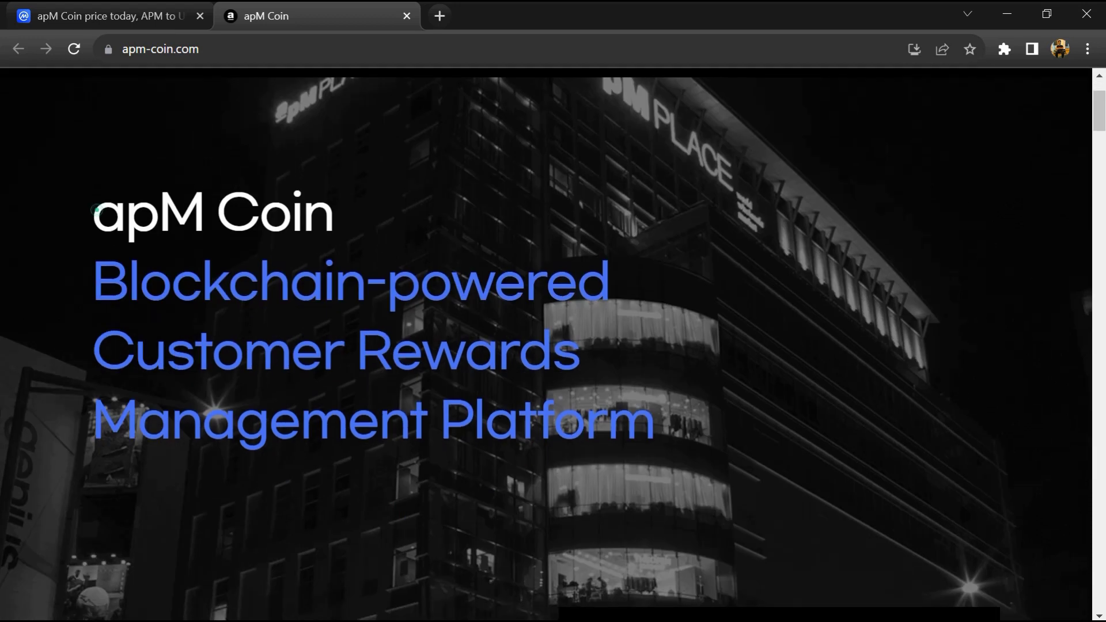
Highlight the apM Coin heading, the Blockchain-powered tagline and the Customer Rewards line.
left_click_drag(96, 210, 337, 234)
left_click_drag(96, 282, 610, 290)
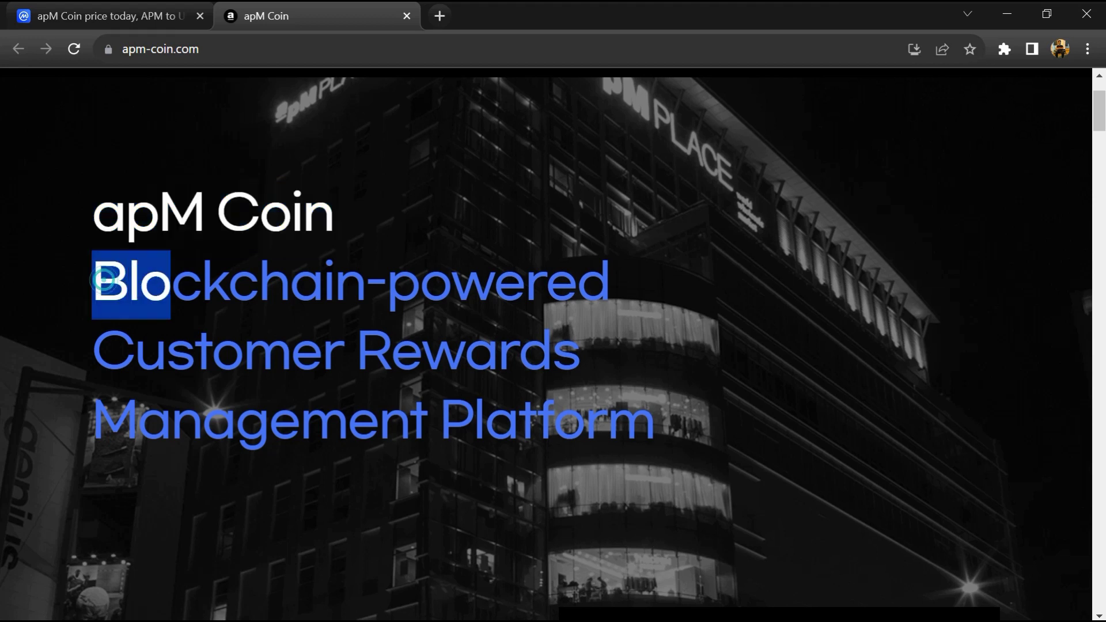
left_click_drag(95, 351, 584, 356)
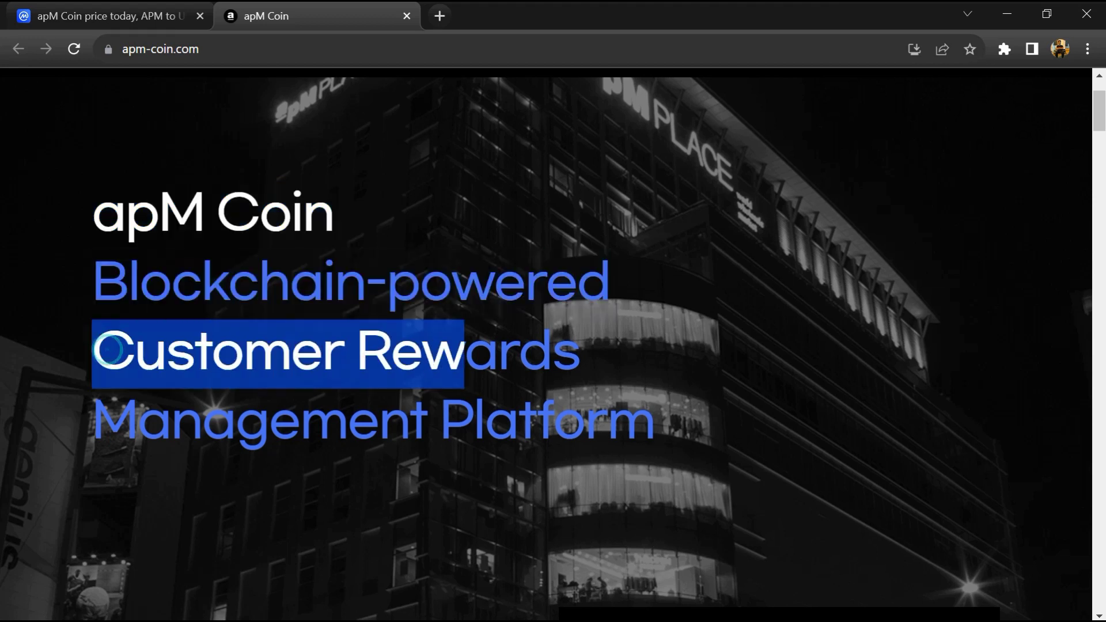
left_click(588, 357)
left_click_drag(94, 424, 656, 428)
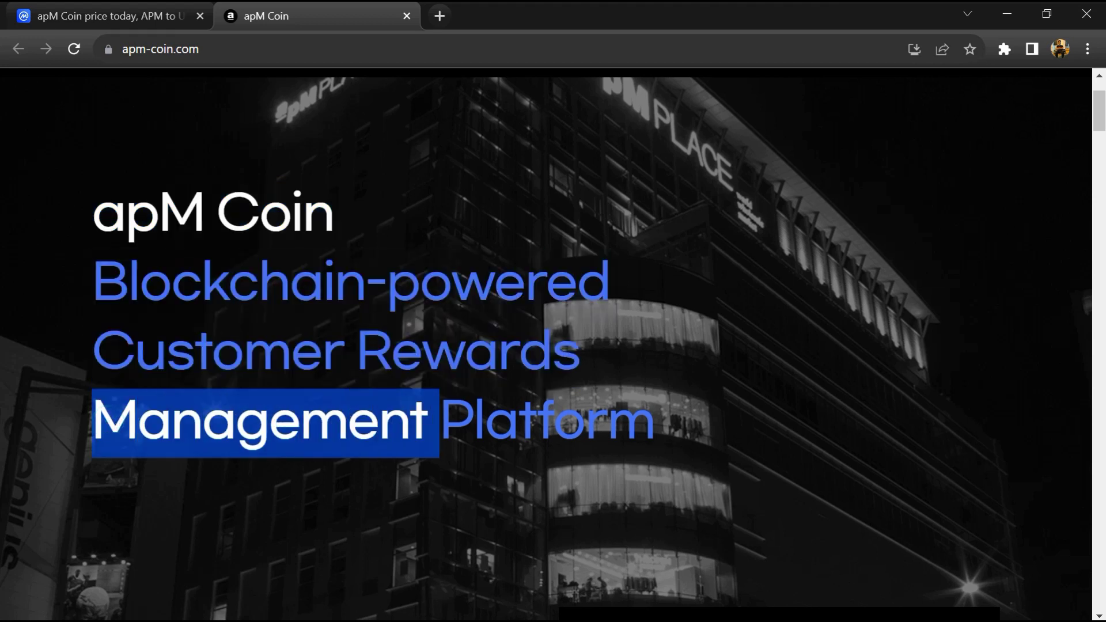
scroll(426, 353, "down", 3)
scroll(426, 354, "down", 3)
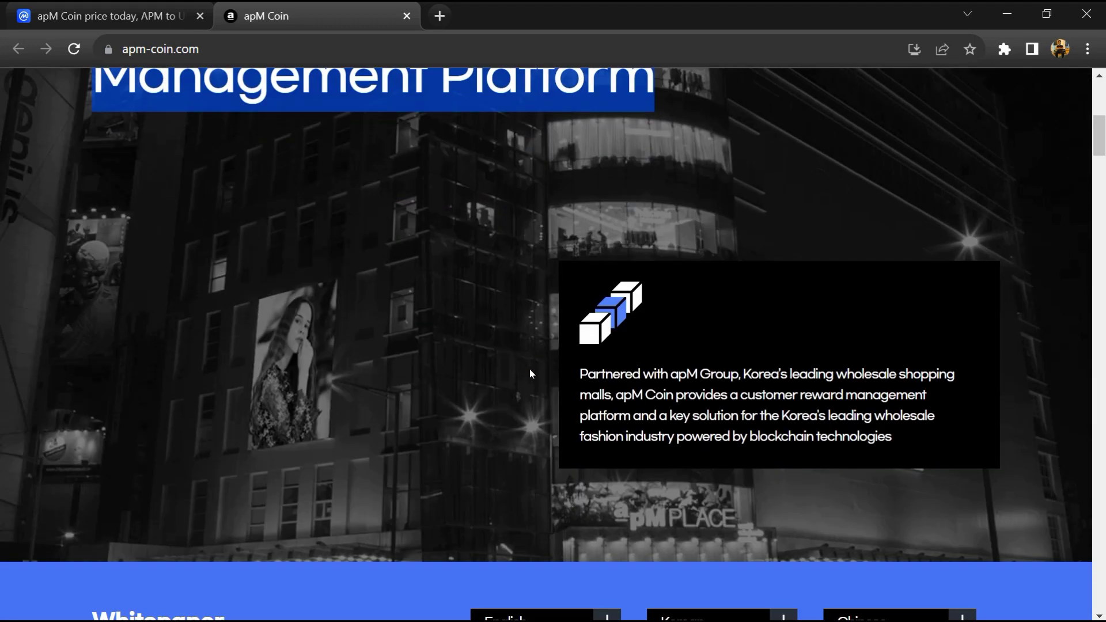
scroll(533, 370, "down", 2)
left_click_drag(577, 259, 890, 321)
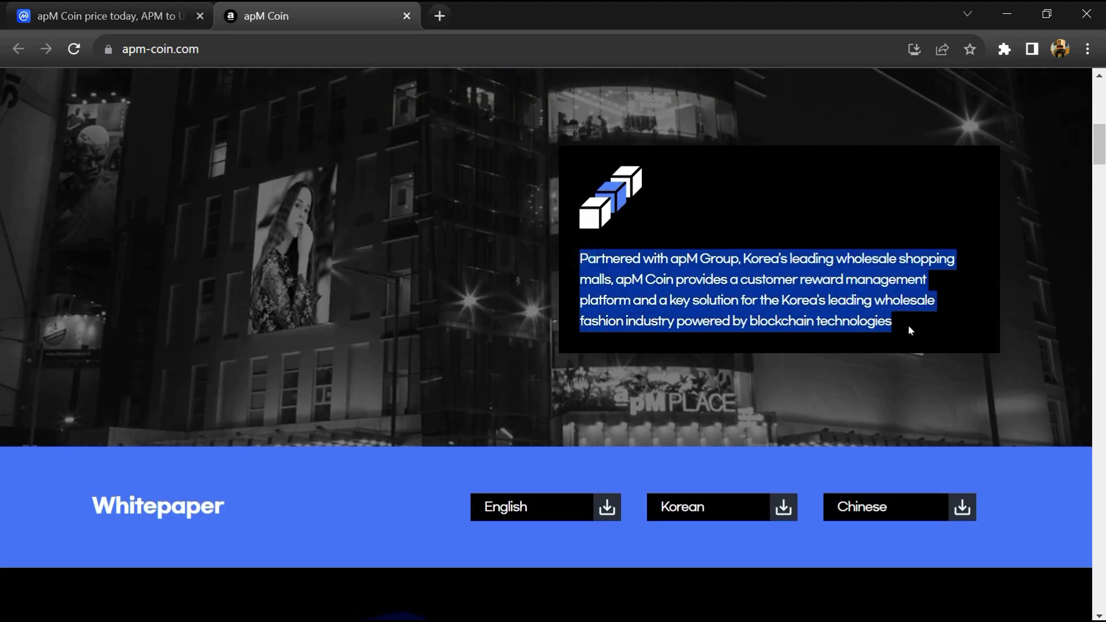
Highlight the Whitepaper and About apM Coin headings, then switch to the CoinMarketCap tab.
left_click(870, 343)
scroll(846, 358, "down", 3)
scroll(657, 364, "down", 2)
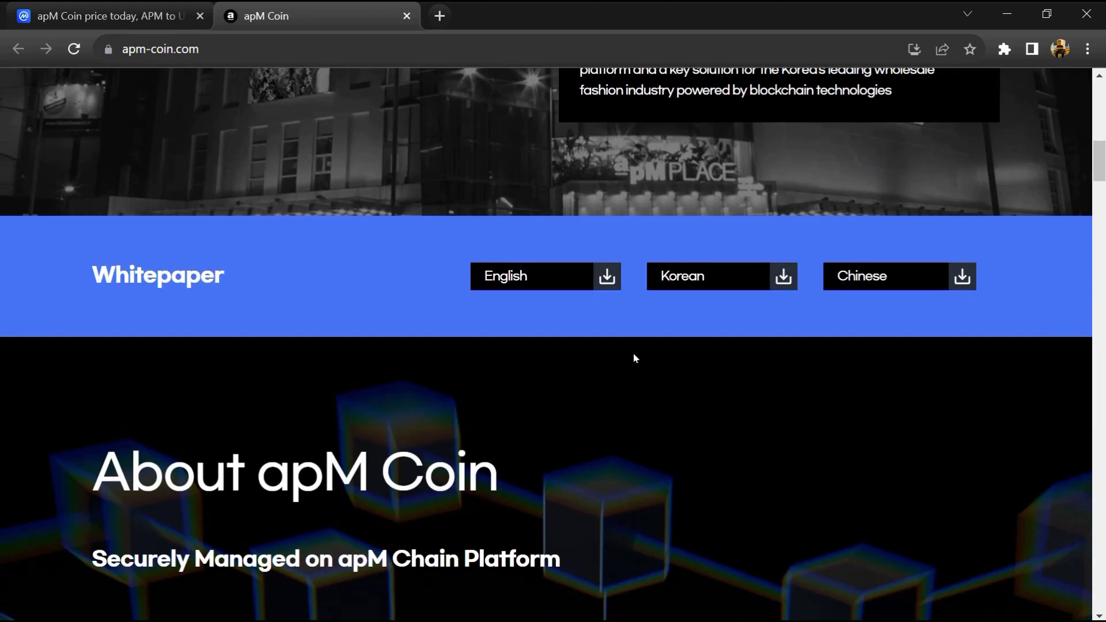
left_click_drag(90, 275, 559, 255)
left_click(530, 321)
scroll(531, 322, "down", 2)
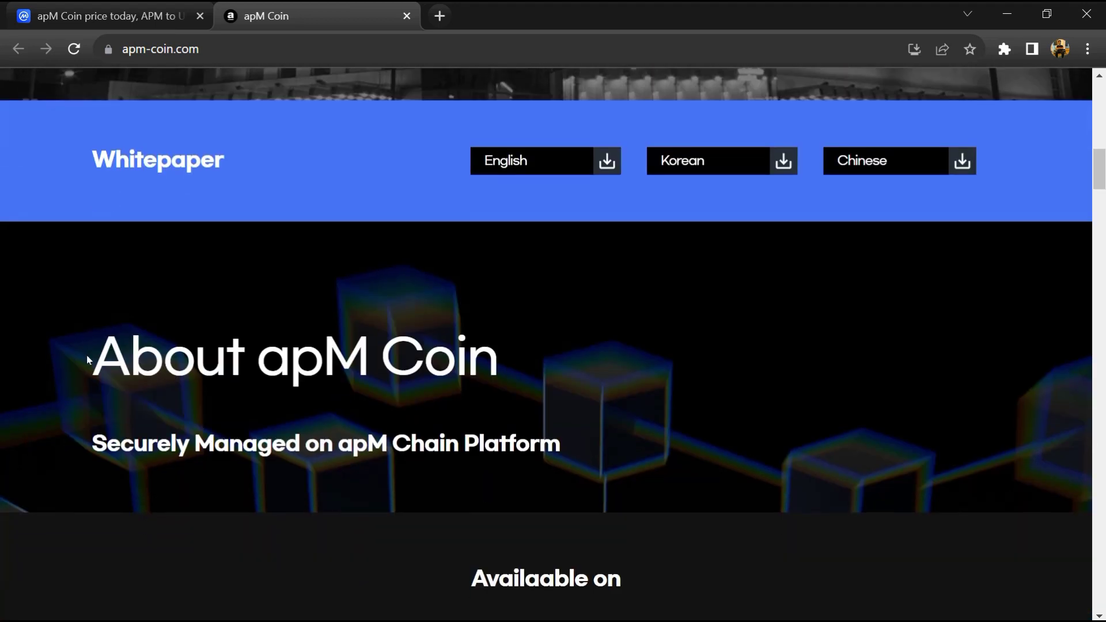
double_click(96, 356)
left_click_drag(96, 353, 465, 357)
scroll(372, 351, "down", 1)
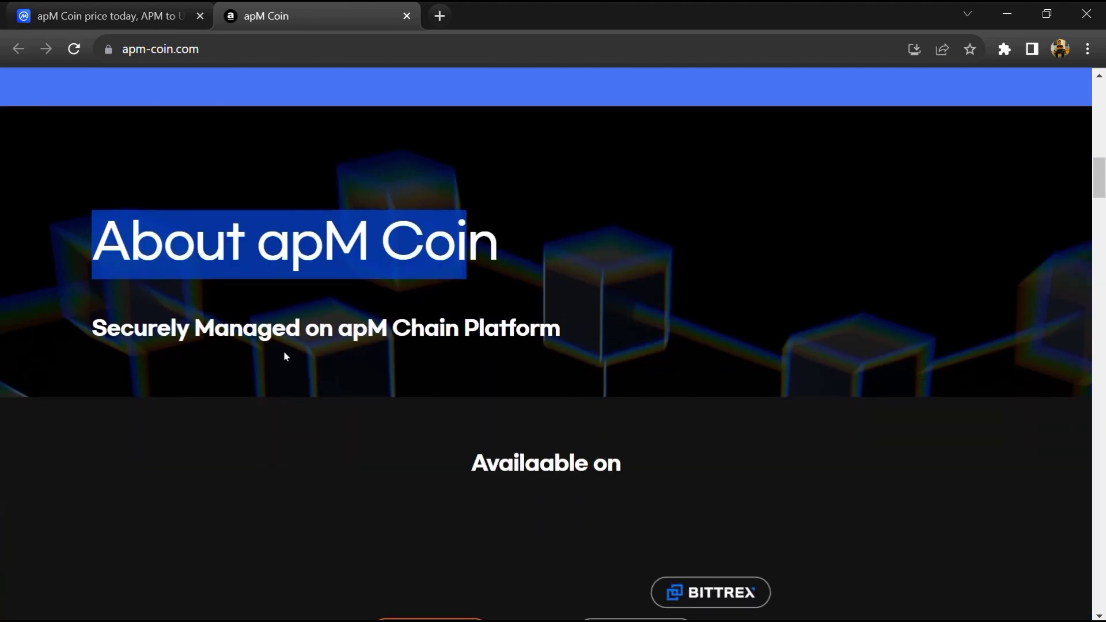
scroll(372, 351, "up", 15)
left_click(88, 16)
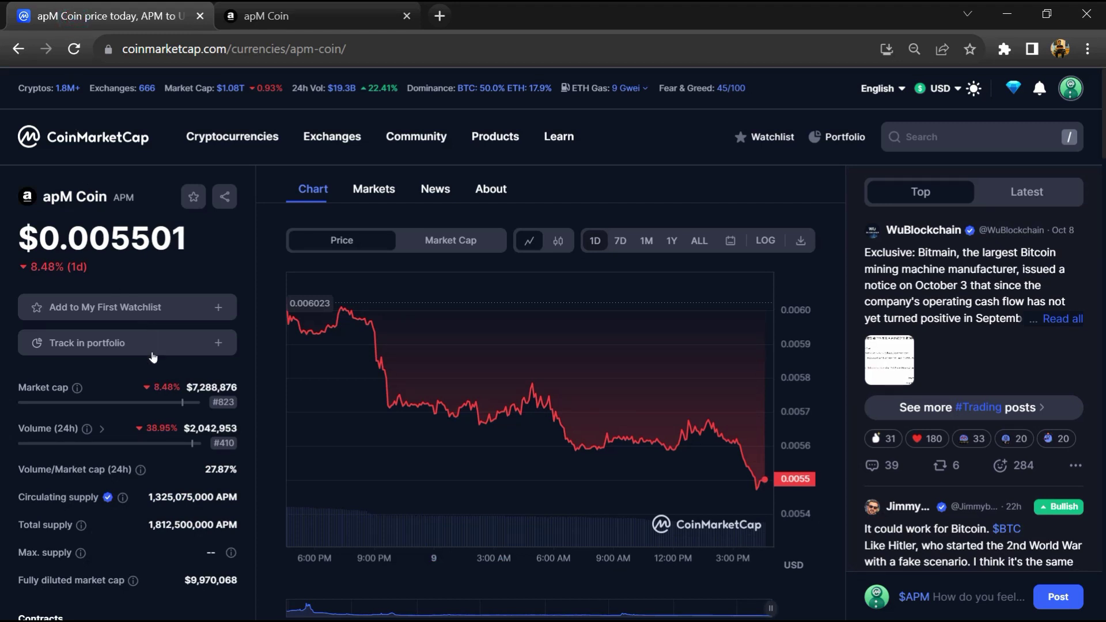
scroll(150, 360, "down", 2)
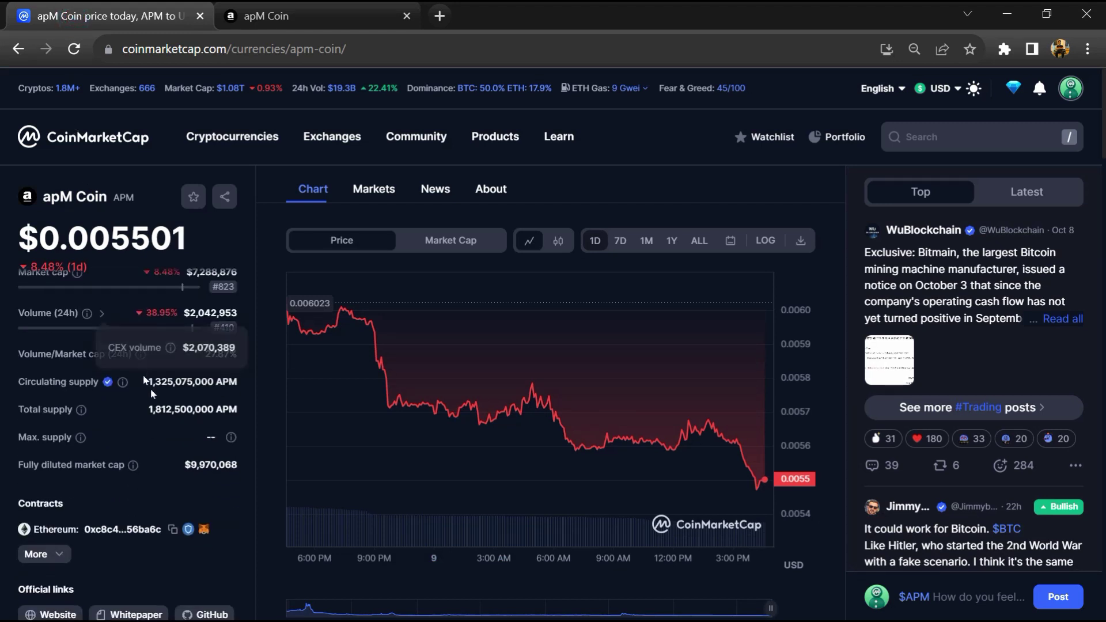
Highlight total supply 1,812,500,000 and circulating supply 1,325,075,000 APM, then widen the Markets table.
double_click(175, 410)
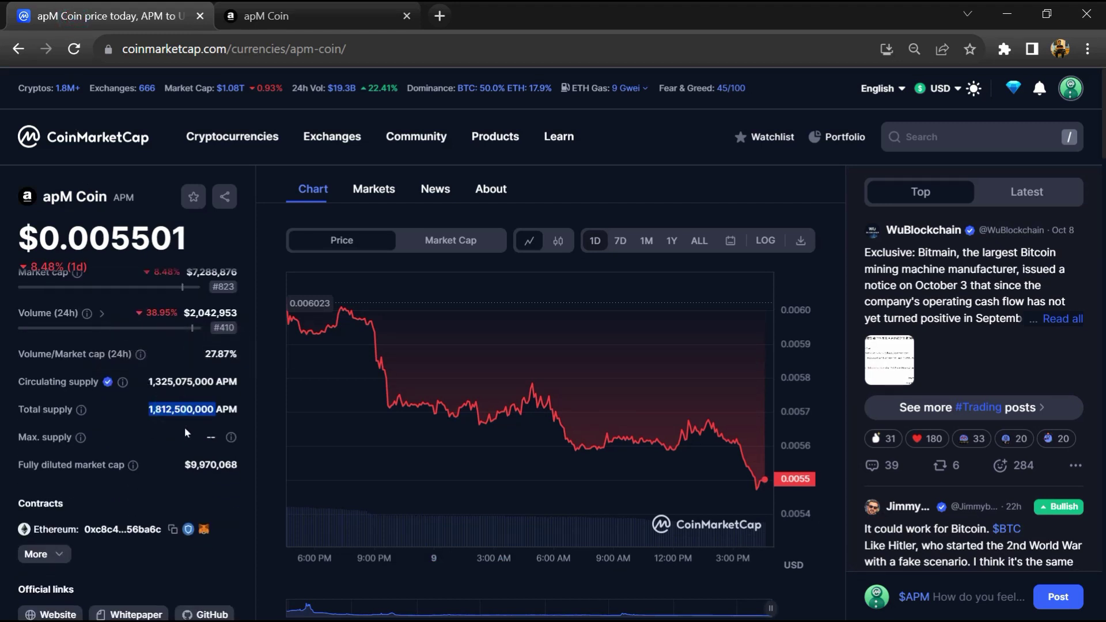
triple_click(186, 382)
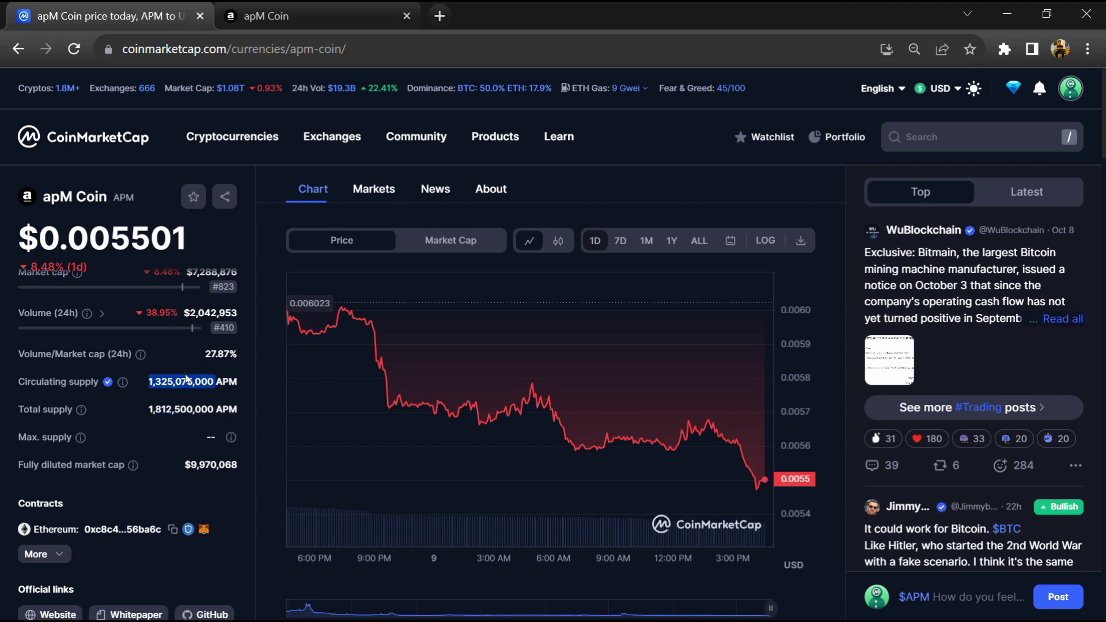
left_click(205, 403)
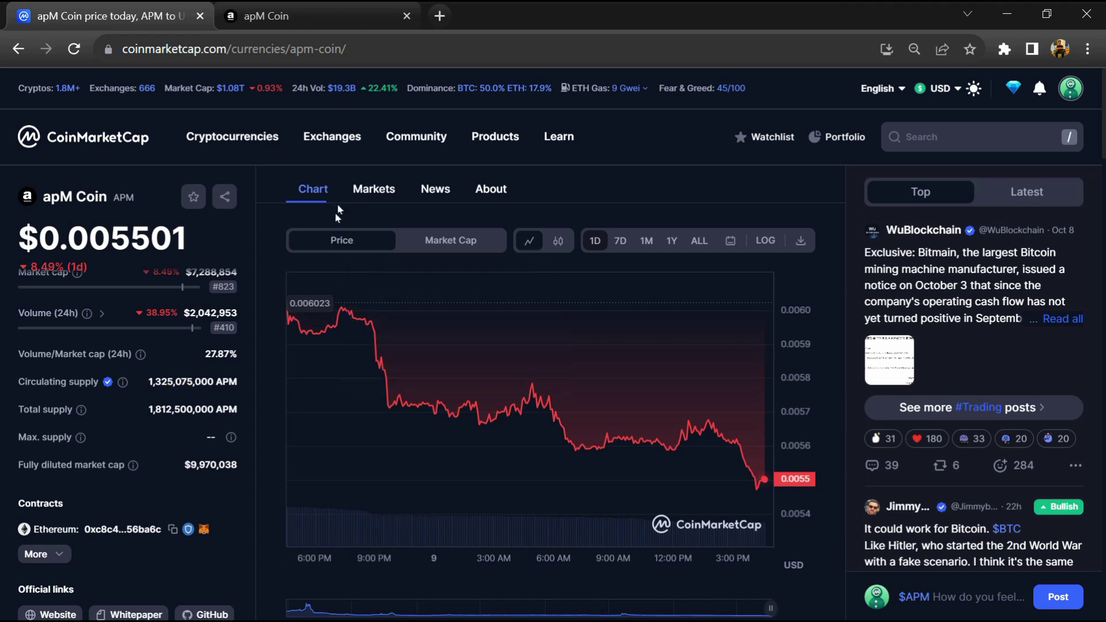
left_click(374, 188)
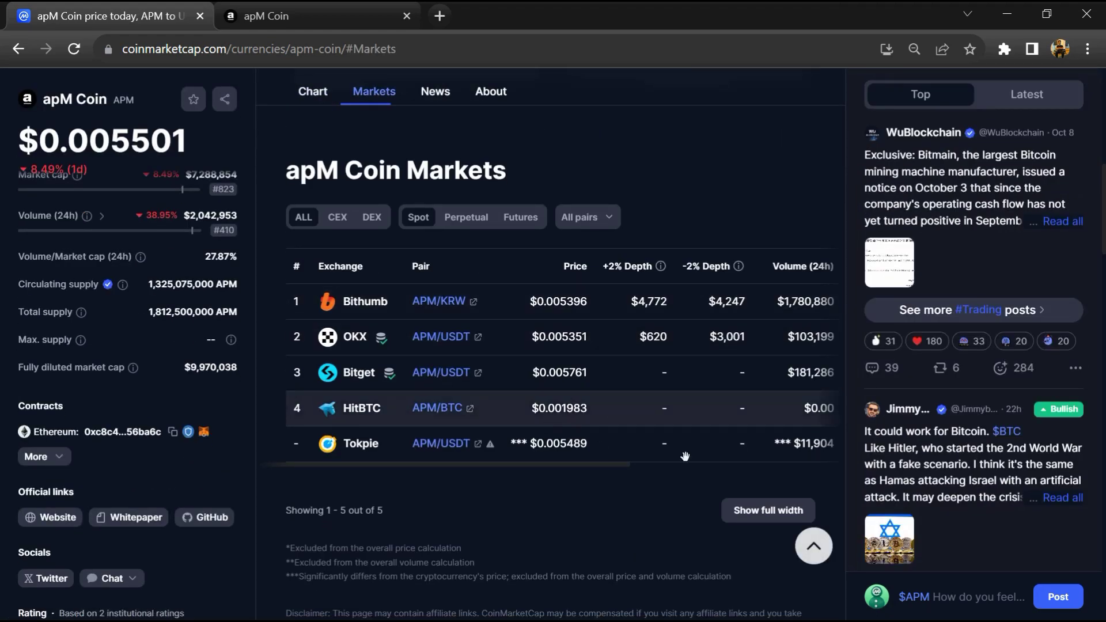
left_click(759, 509)
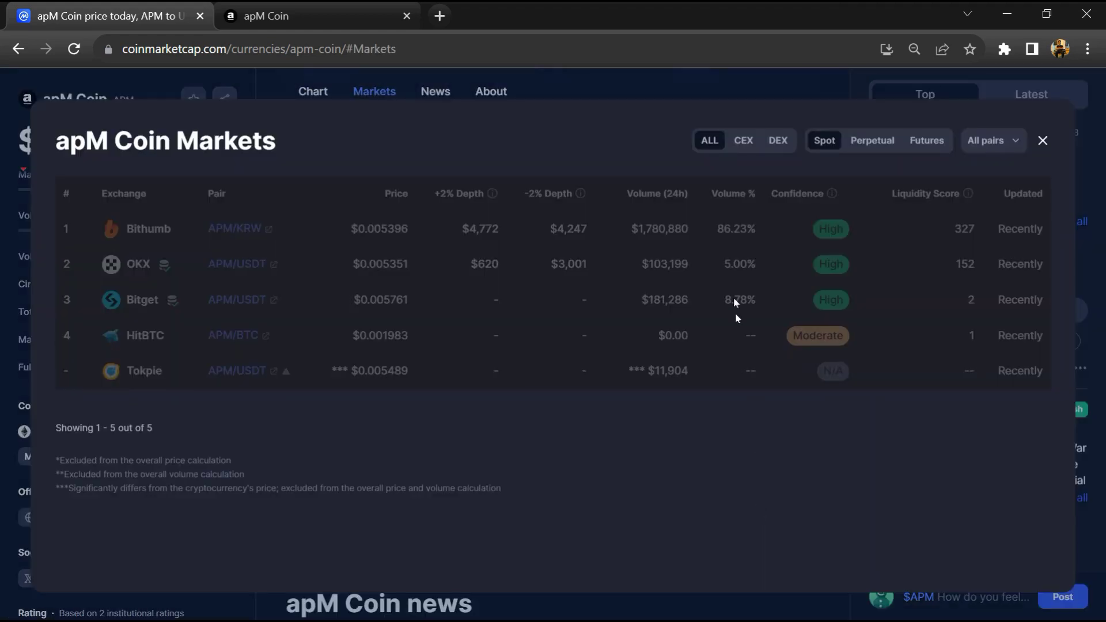
Try the CEX, DEX and ALL exchange filters and the All pairs list, then exit full width.
left_click(744, 140)
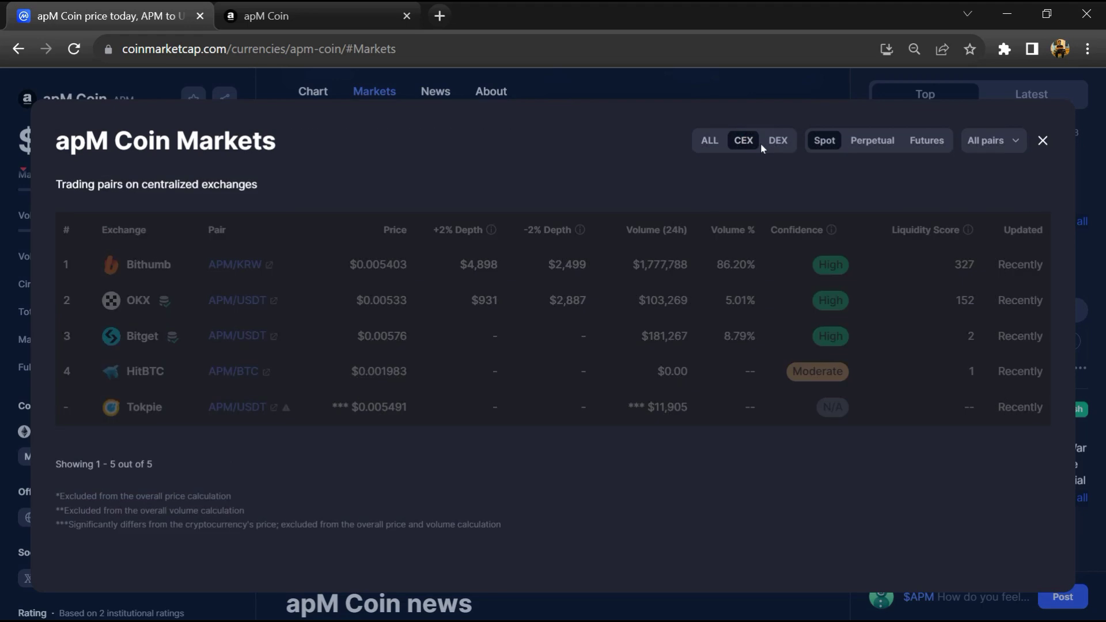
left_click(777, 140)
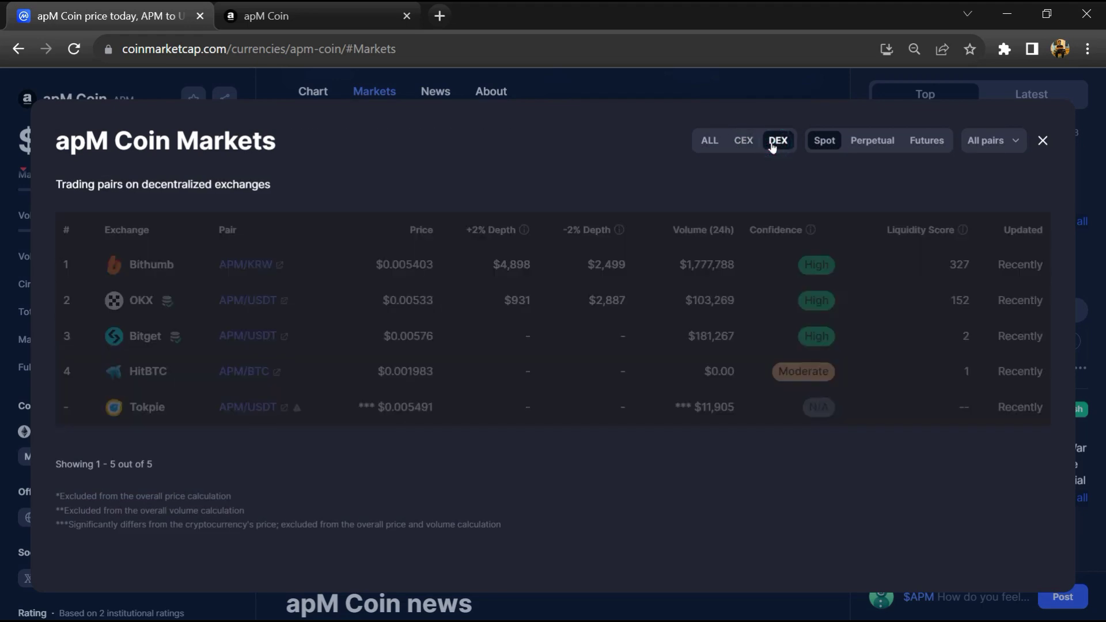
left_click(710, 141)
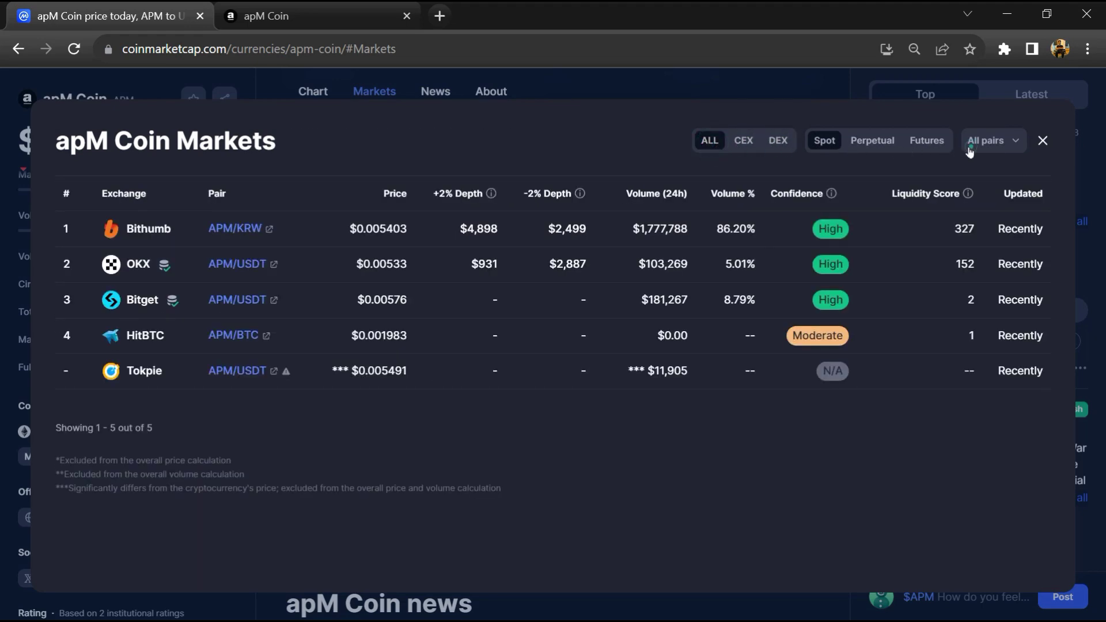
left_click(991, 141)
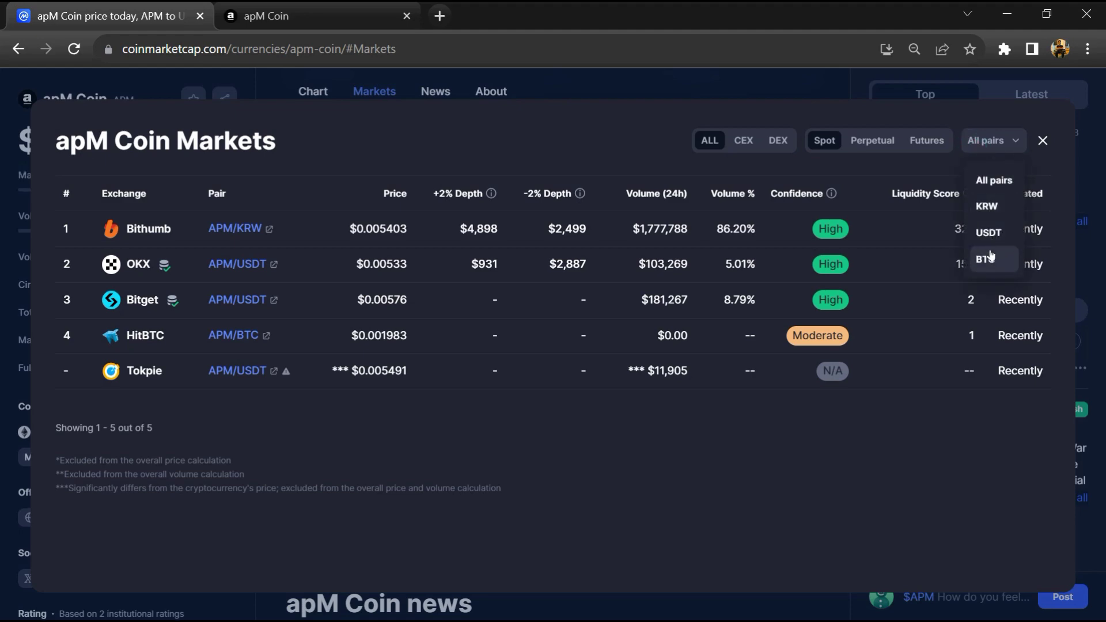
left_click(1042, 140)
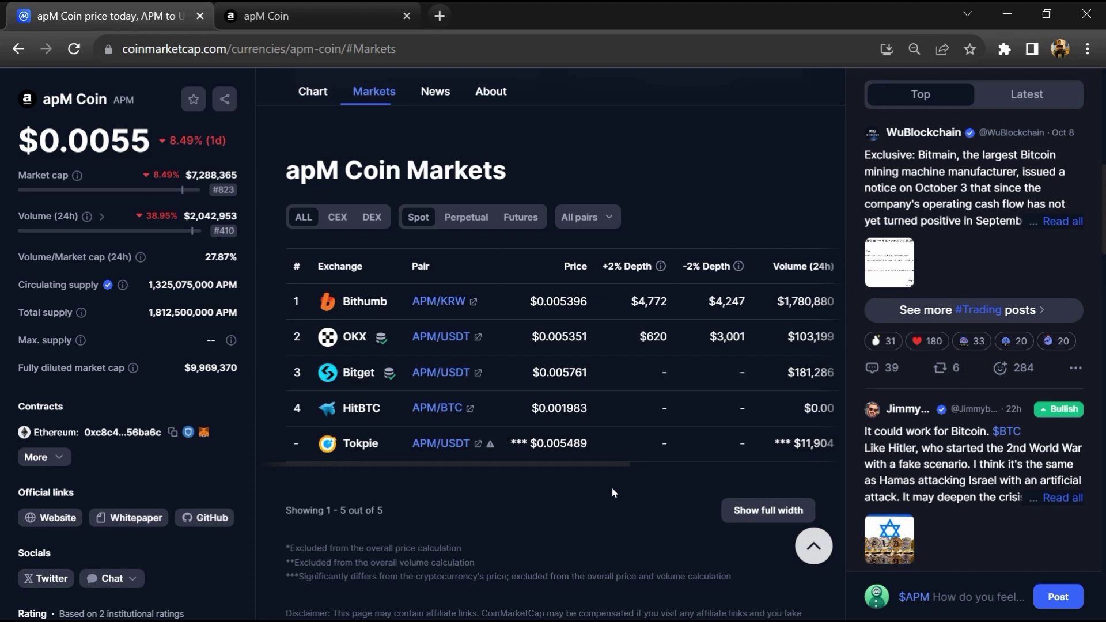